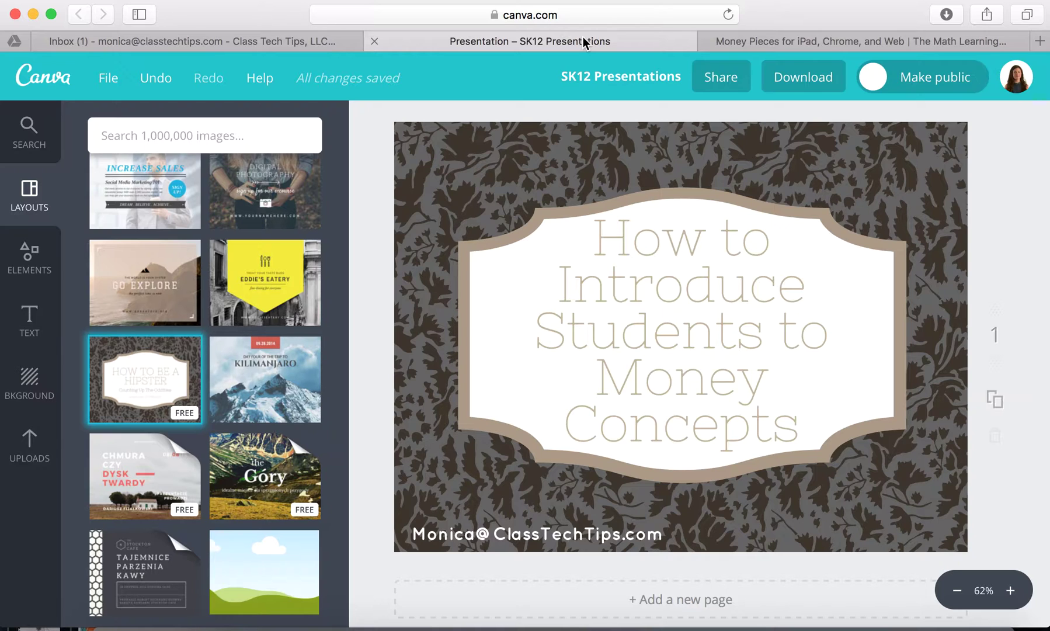
# Switch to the Math Learning Center catalog page for the free Money Pieces app.
pyautogui.click(893, 37)
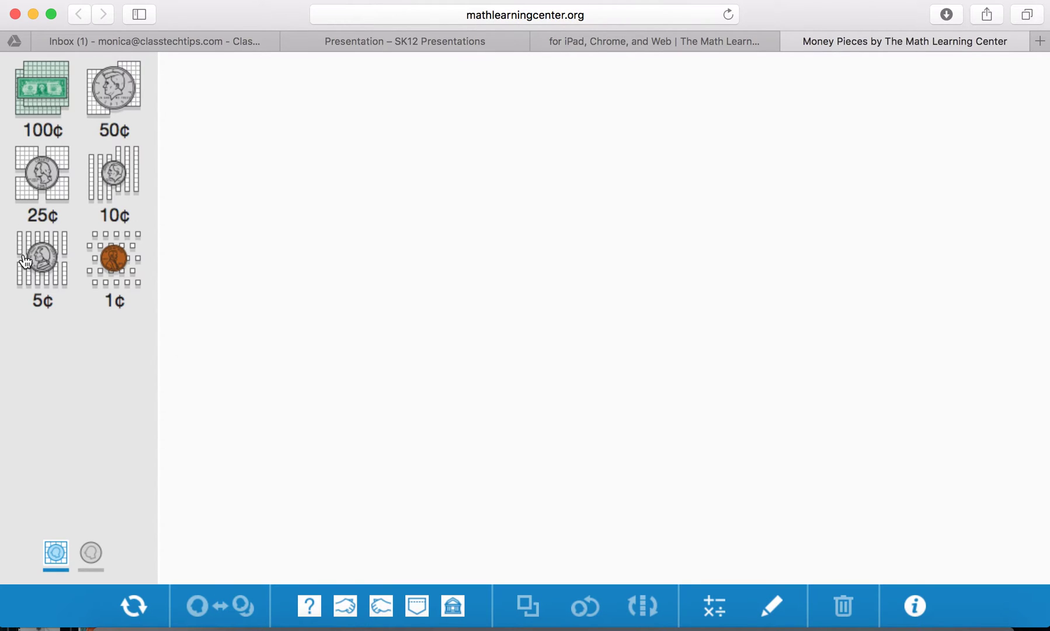
# Add a 100¢ dollar grid piece and a 25¢ quarter piece to the workspace.
pyautogui.click(49, 89)
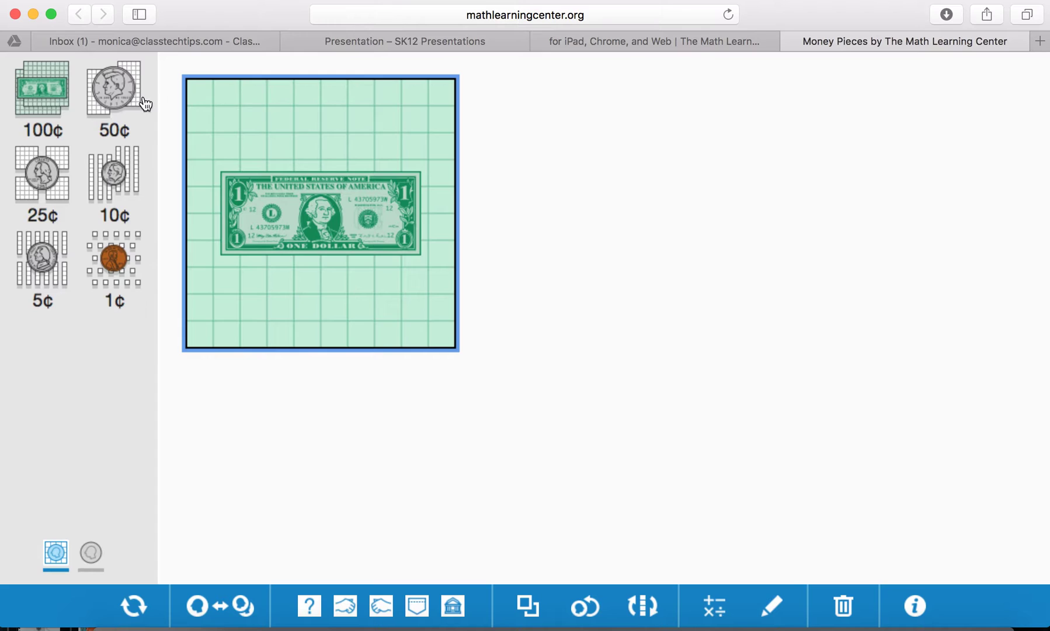
pyautogui.click(42, 175)
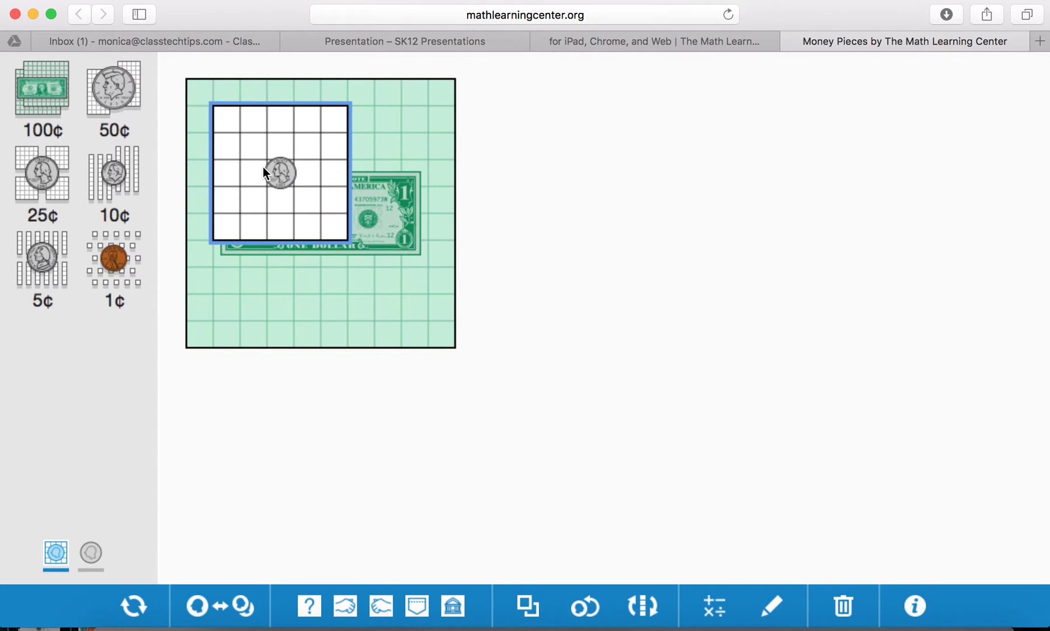
# Place the quarter at the grid's lower right, three 10¢ strips along its left edge, and add a 5¢ strip.
pyautogui.moveTo(263, 167); pyautogui.dragTo(375, 307)
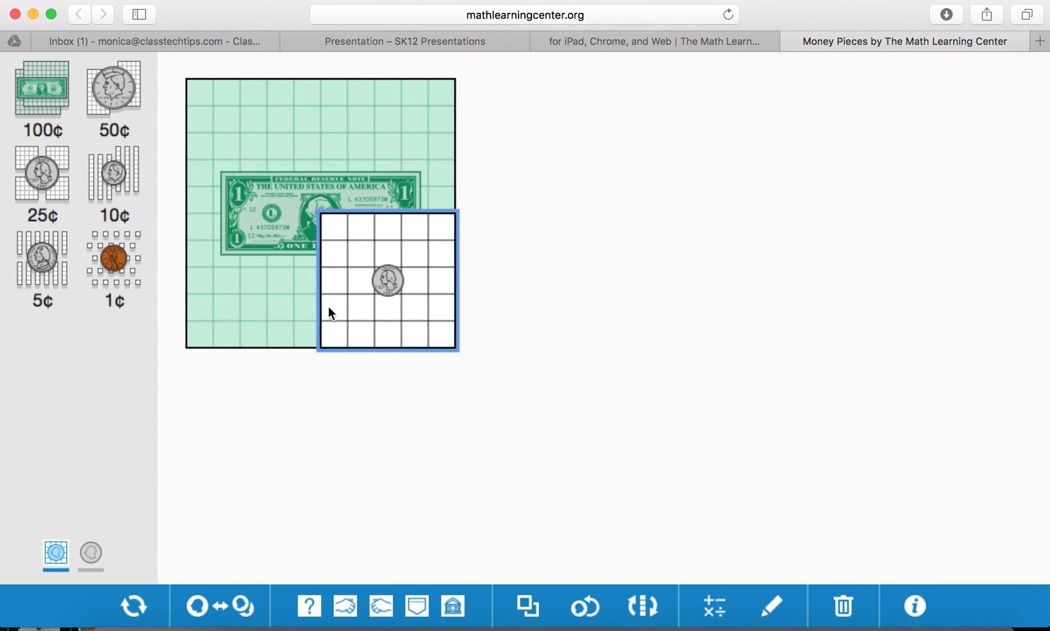
pyautogui.click(114, 174)
pyautogui.moveTo(181, 196); pyautogui.dragTo(199, 214)
pyautogui.moveTo(114, 173); pyautogui.dragTo(227, 206)
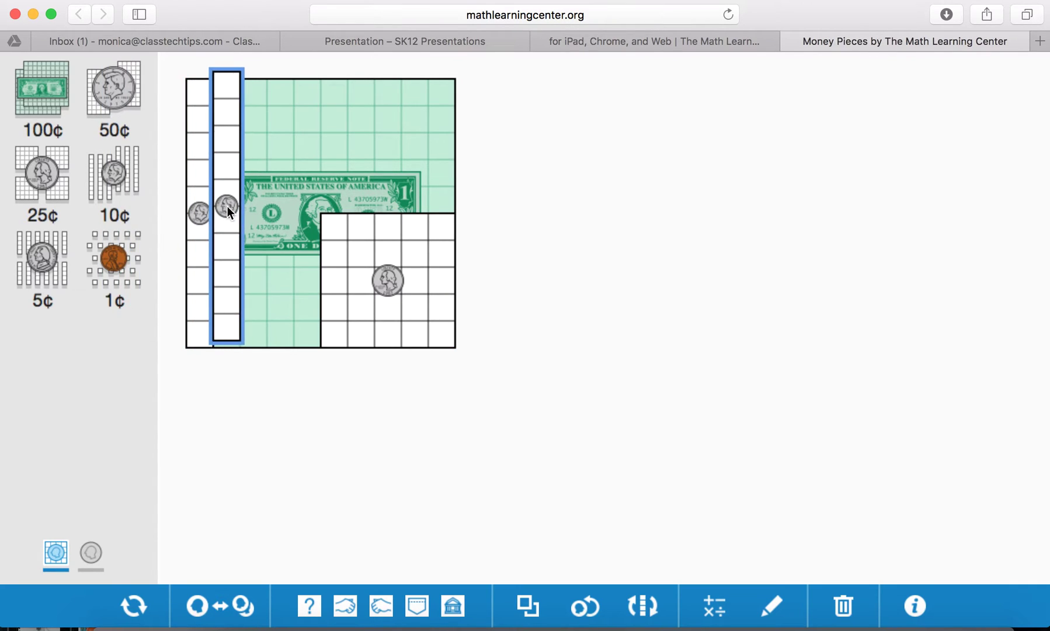
pyautogui.moveTo(136, 188); pyautogui.dragTo(257, 223)
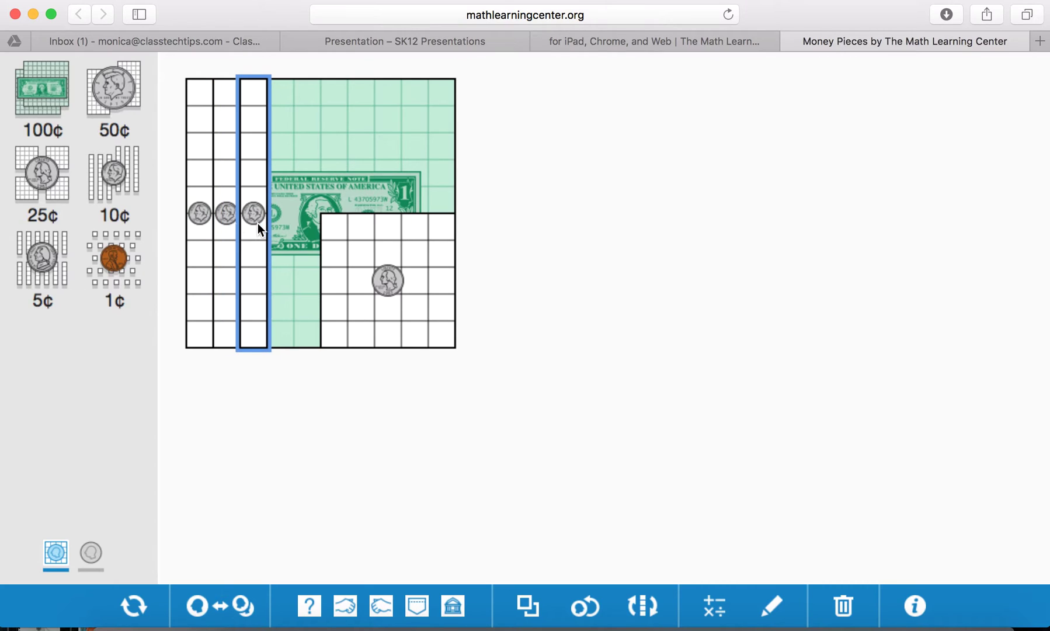
pyautogui.moveTo(42, 257); pyautogui.dragTo(338, 150)
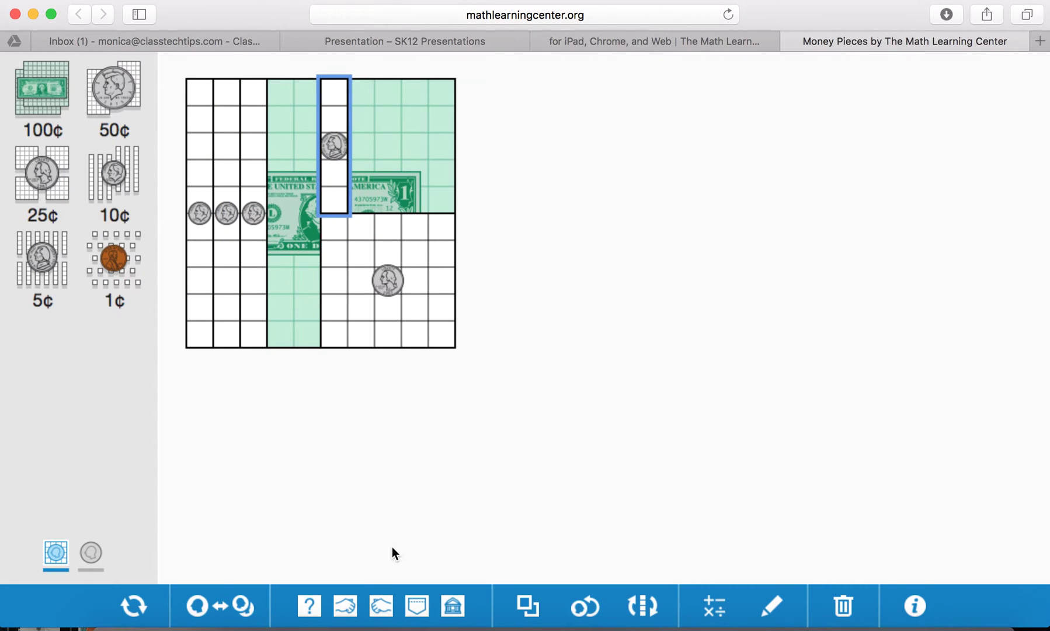
# Rotate the nickel strip horizontal above the quarter, flipped to show tails.
pyautogui.click(642, 606)
pyautogui.moveTo(343, 129); pyautogui.dragTo(399, 194)
pyautogui.click(581, 609)
pyautogui.click(581, 609)
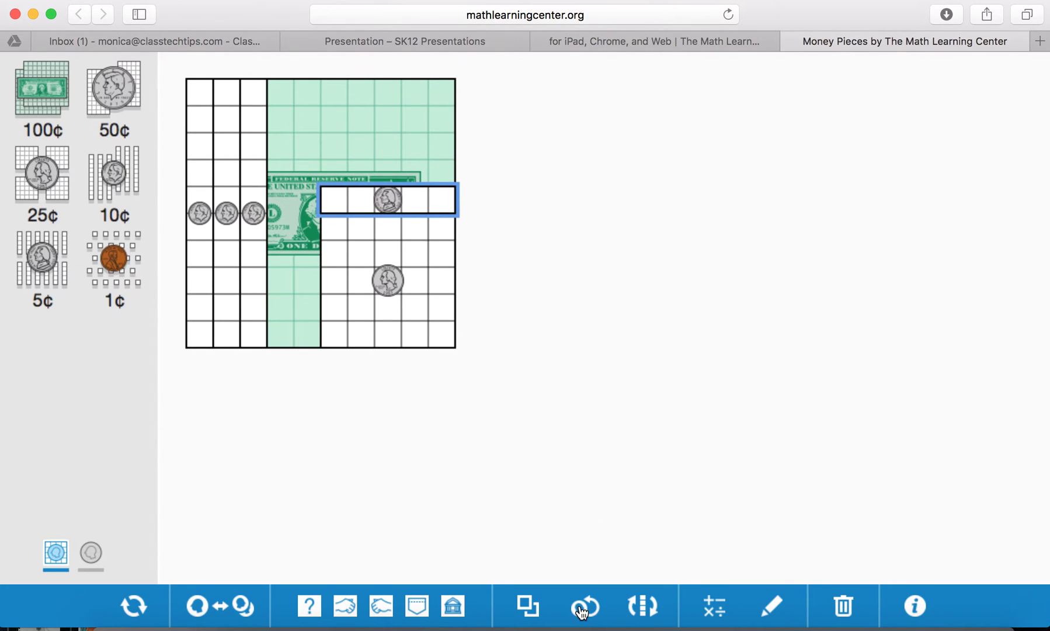
pyautogui.click(581, 609)
pyautogui.click(581, 609)
pyautogui.click(581, 609)
# Duplicate the nickel strip and stack the copy above the original, making 65¢.
pyautogui.click(528, 607)
pyautogui.moveTo(453, 215); pyautogui.dragTo(435, 172)
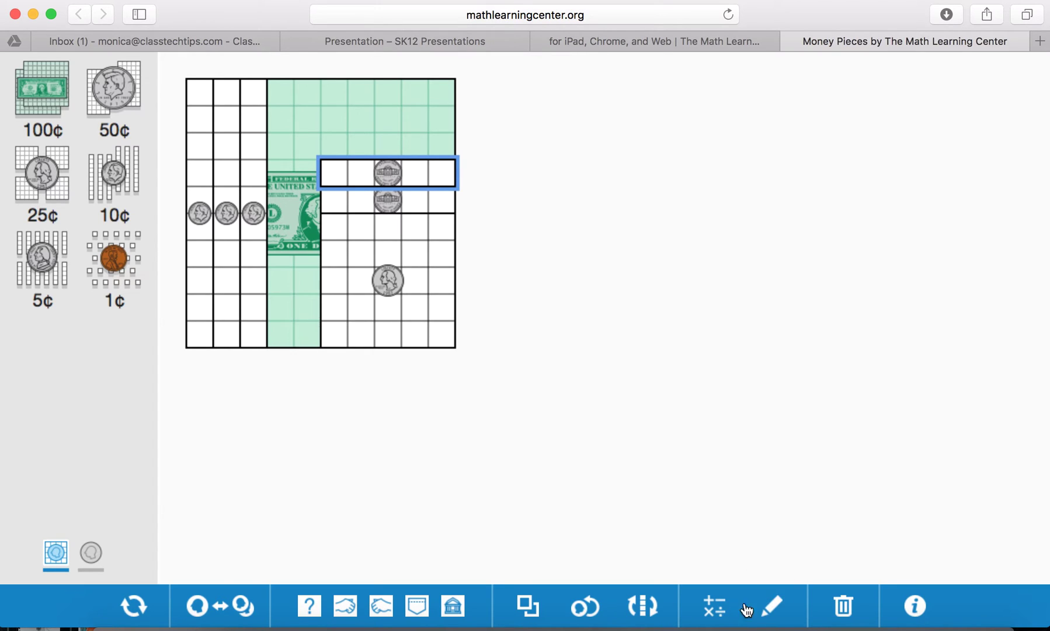
pyautogui.click(792, 600)
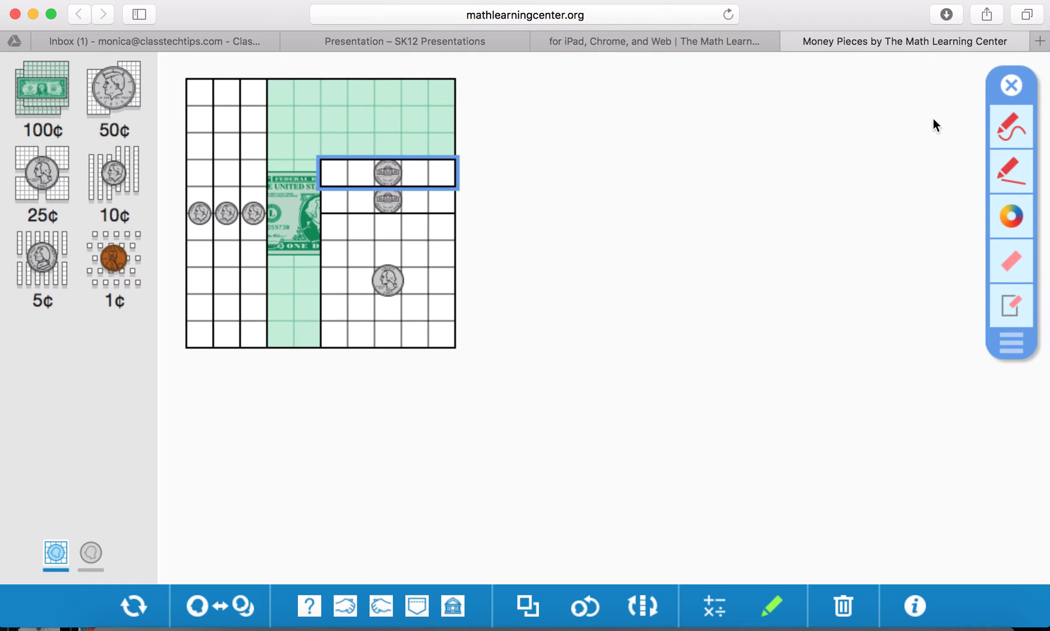
# Draw two red arrows pointing at the dollar grid, one freehand and one straight.
pyautogui.moveTo(714, 110)
pyautogui.mouseDown()
pyautogui.moveTo(535, 143)
pyautogui.moveTo(513, 160)
pyautogui.moveTo(577, 159)
pyautogui.moveTo(593, 171)
pyautogui.mouseUp()
pyautogui.click(1016, 188)
pyautogui.moveTo(799, 208); pyautogui.dragTo(594, 270)
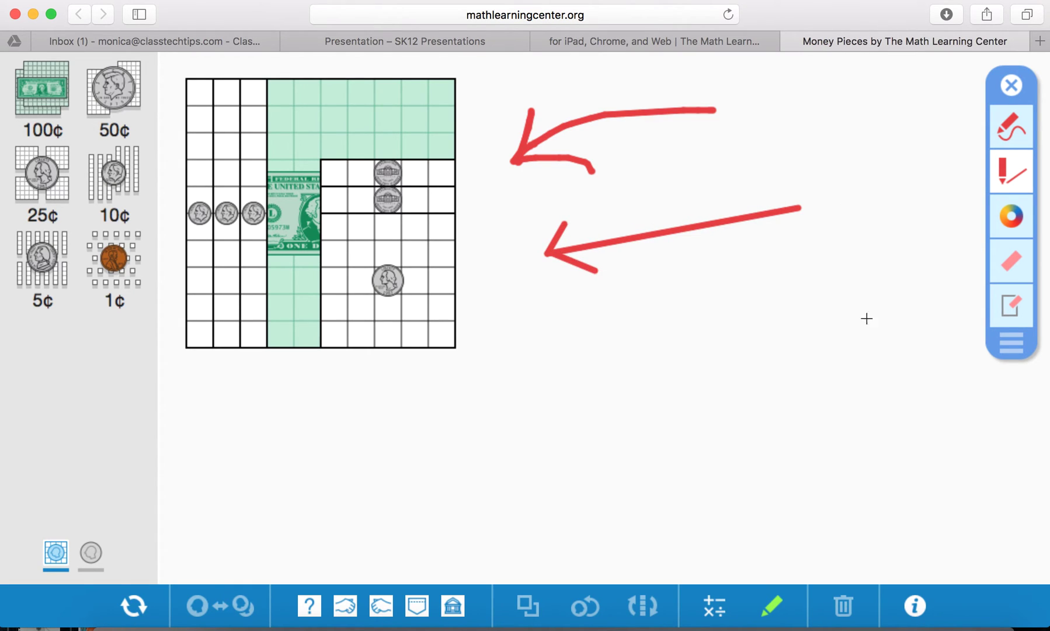
# Draw an orange line beneath the lower red arrow.
pyautogui.click(1003, 220)
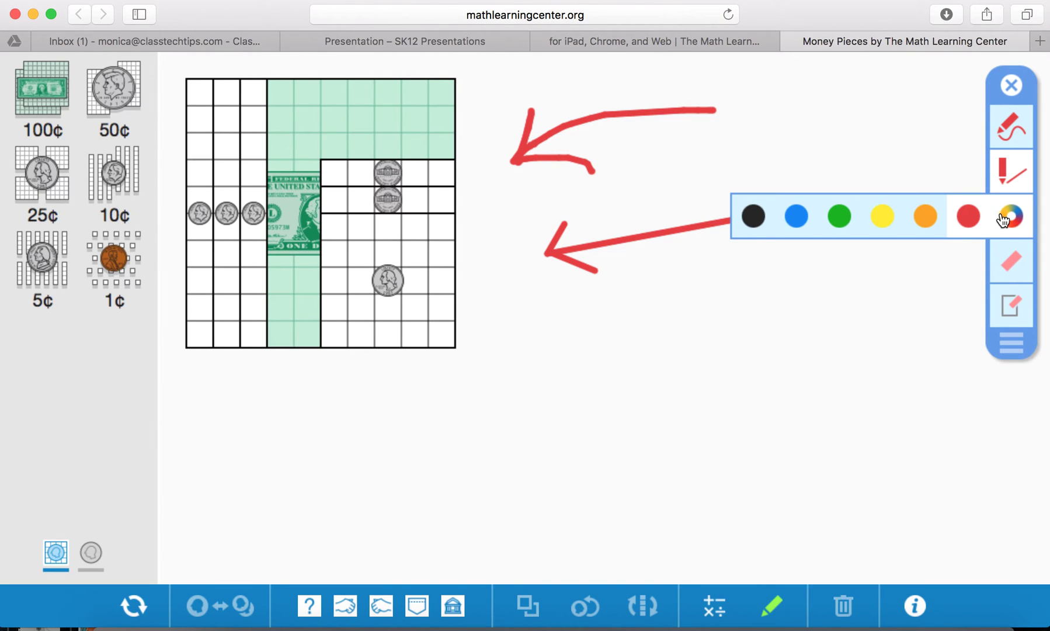
pyautogui.click(923, 217)
pyautogui.moveTo(625, 260); pyautogui.dragTo(795, 228)
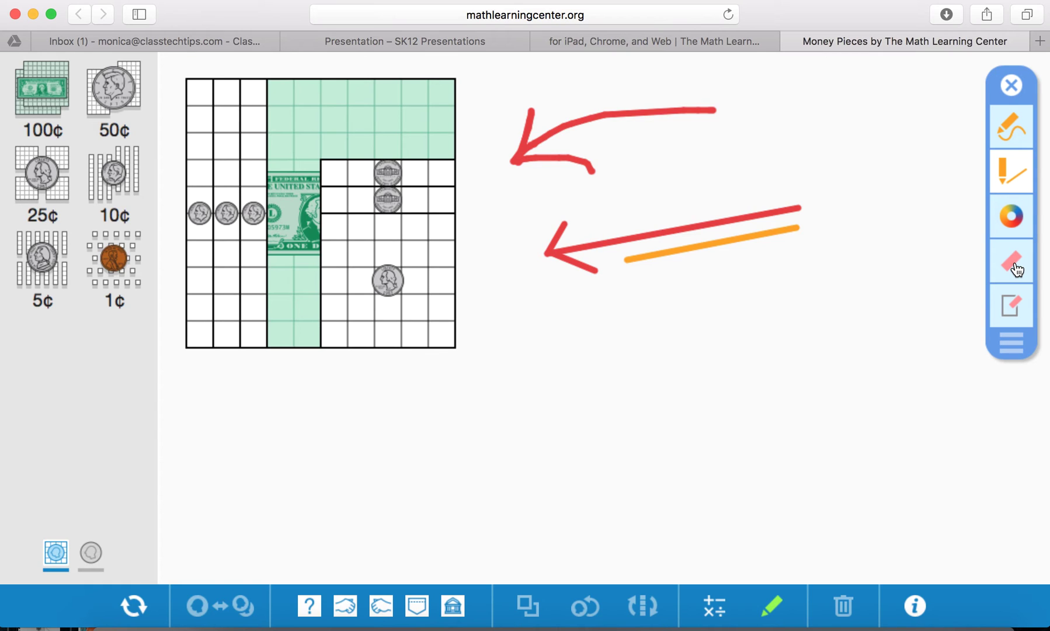
pyautogui.click(712, 603)
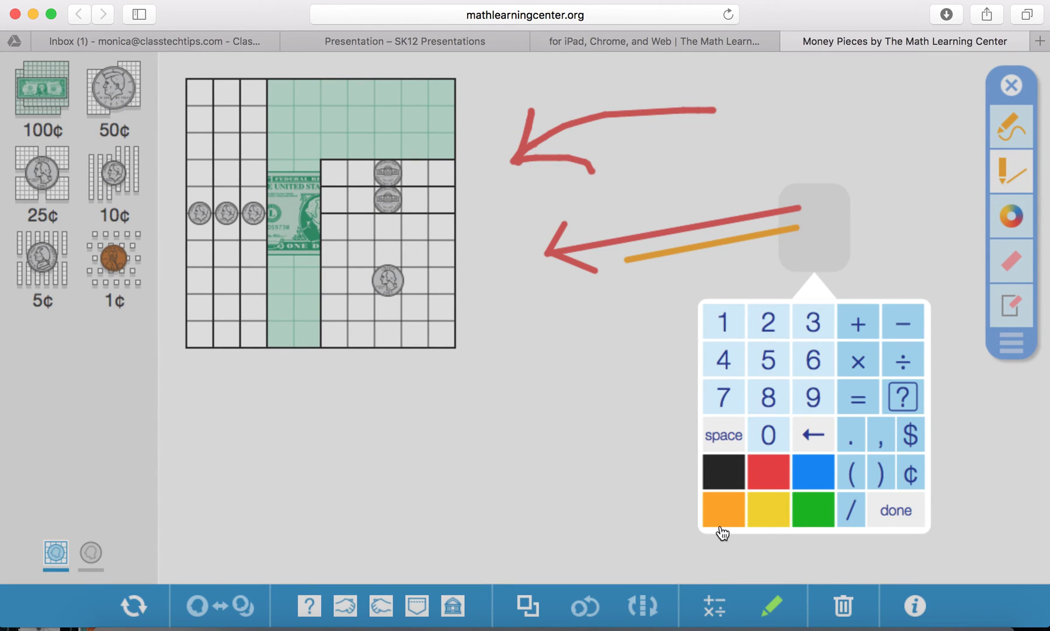
# Enter the expression 30¢+$2= on the equation keypad.
pyautogui.click(812, 322)
pyautogui.click(775, 432)
pyautogui.click(911, 476)
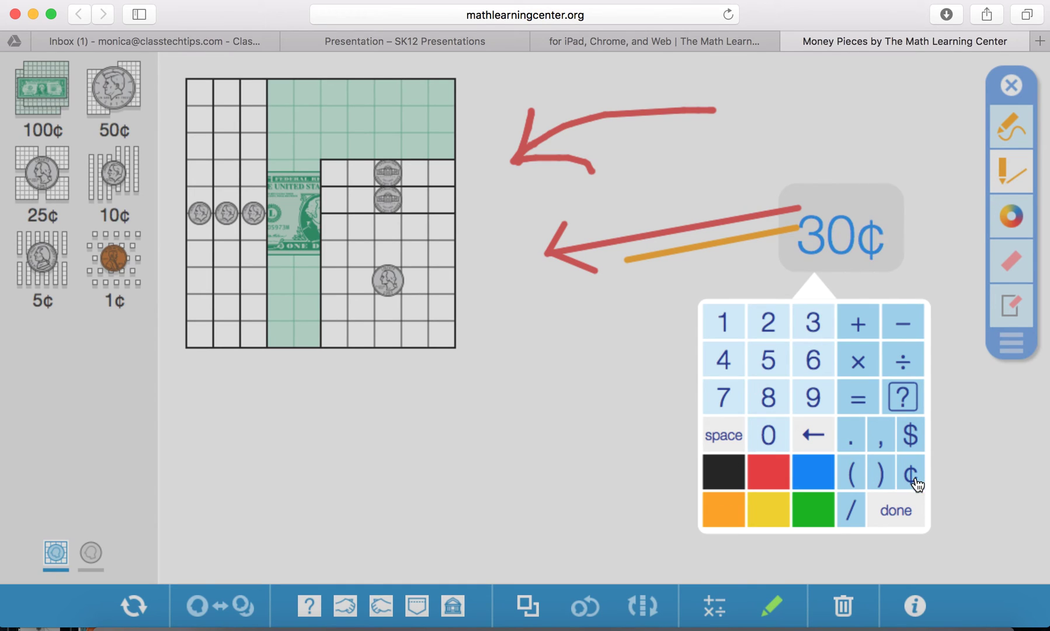
pyautogui.click(858, 324)
pyautogui.click(910, 435)
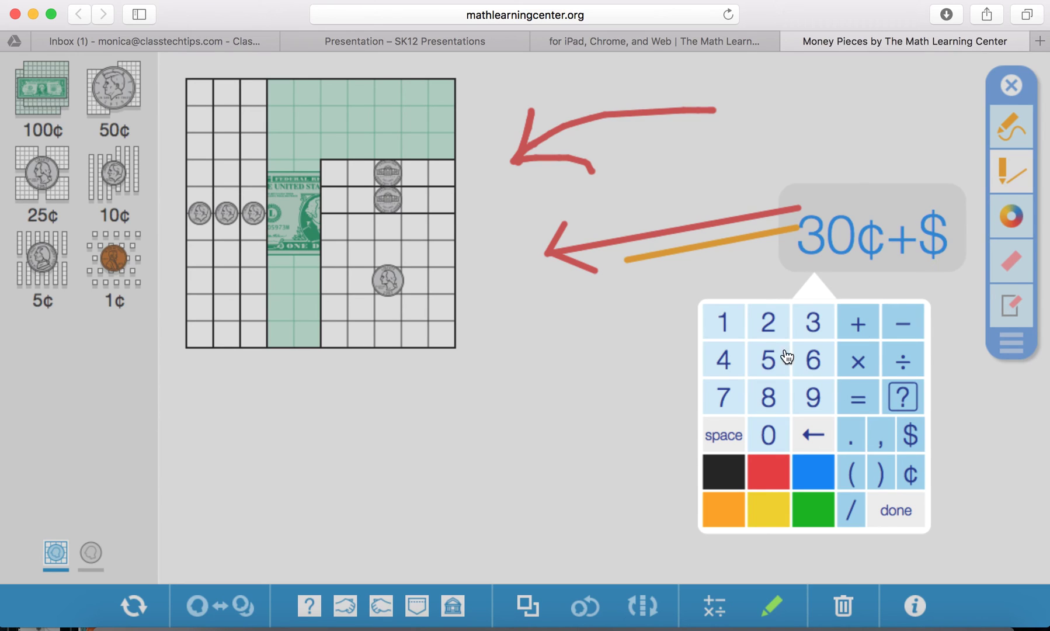
pyautogui.click(768, 332)
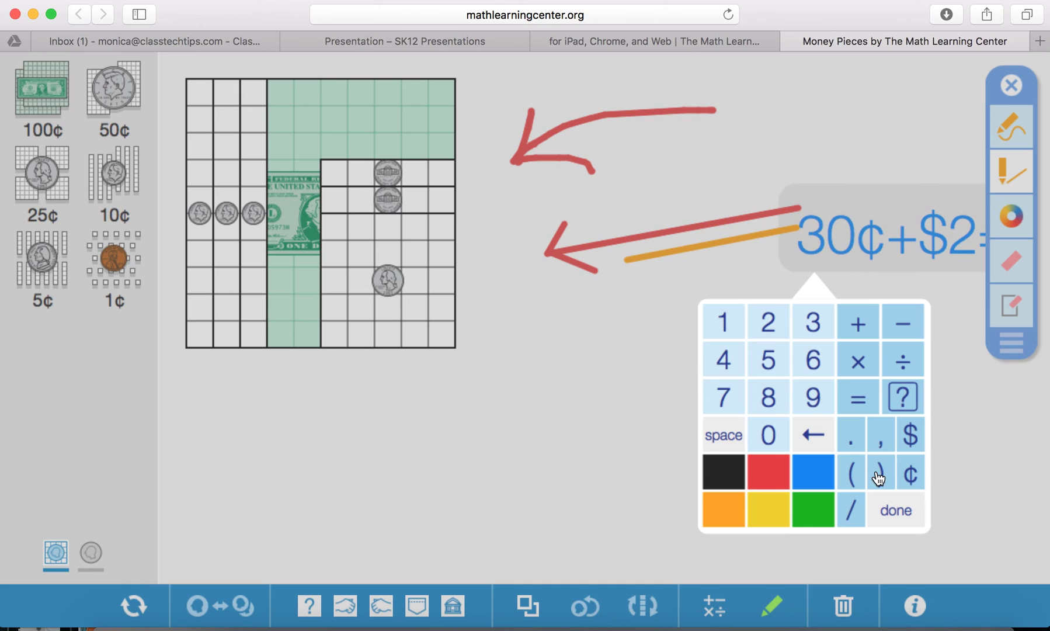
pyautogui.click(889, 512)
# Hide the drawings and move the 30¢+$2= expression beside the dollar grid.
pyautogui.moveTo(914, 231); pyautogui.dragTo(854, 253)
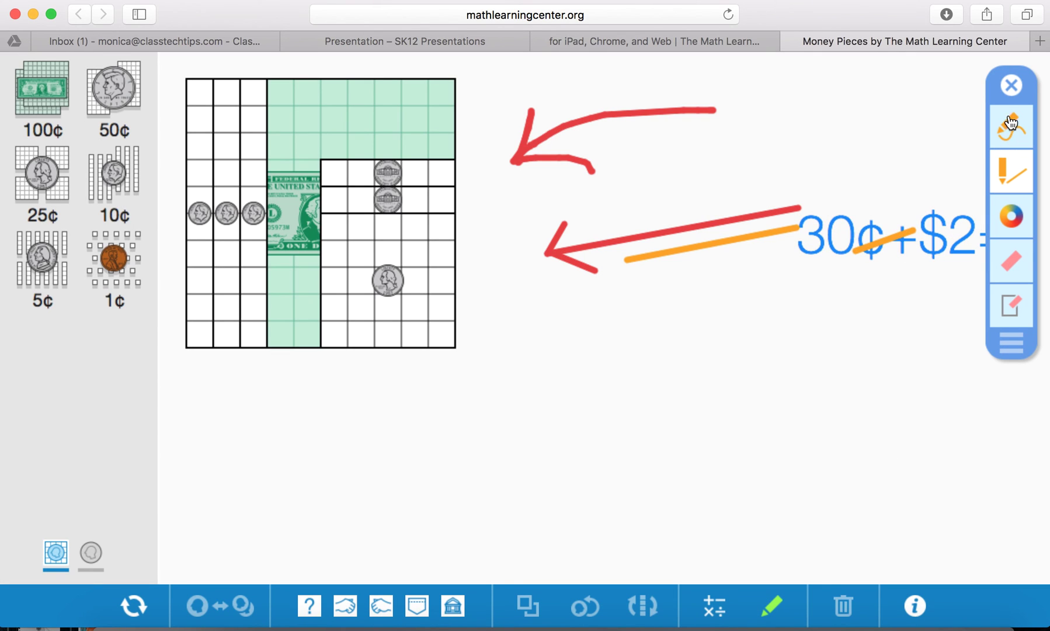
pyautogui.click(1011, 86)
pyautogui.moveTo(949, 241); pyautogui.dragTo(655, 211)
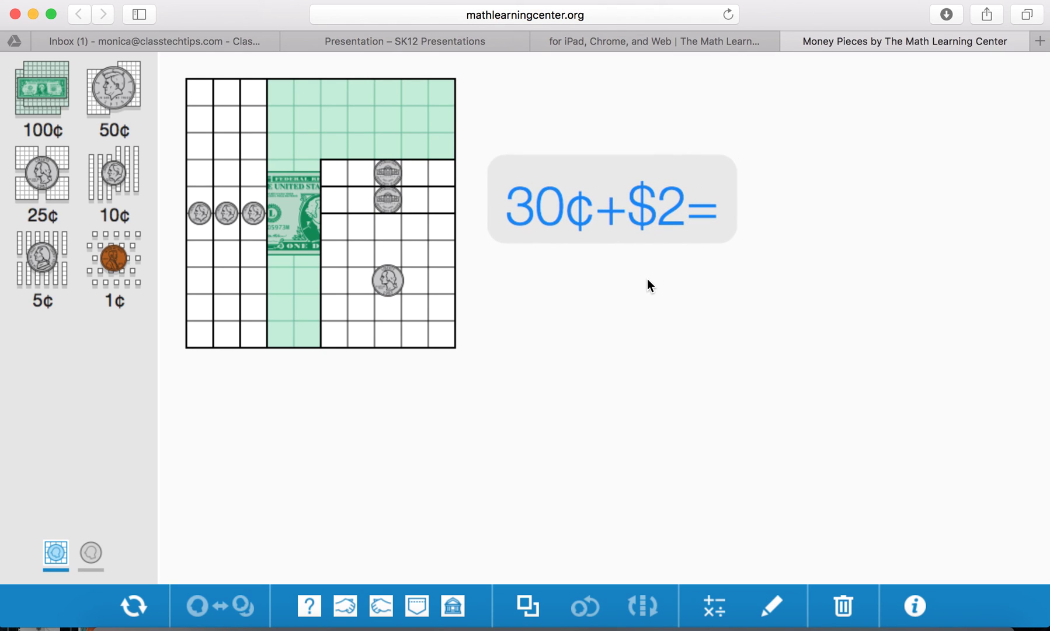